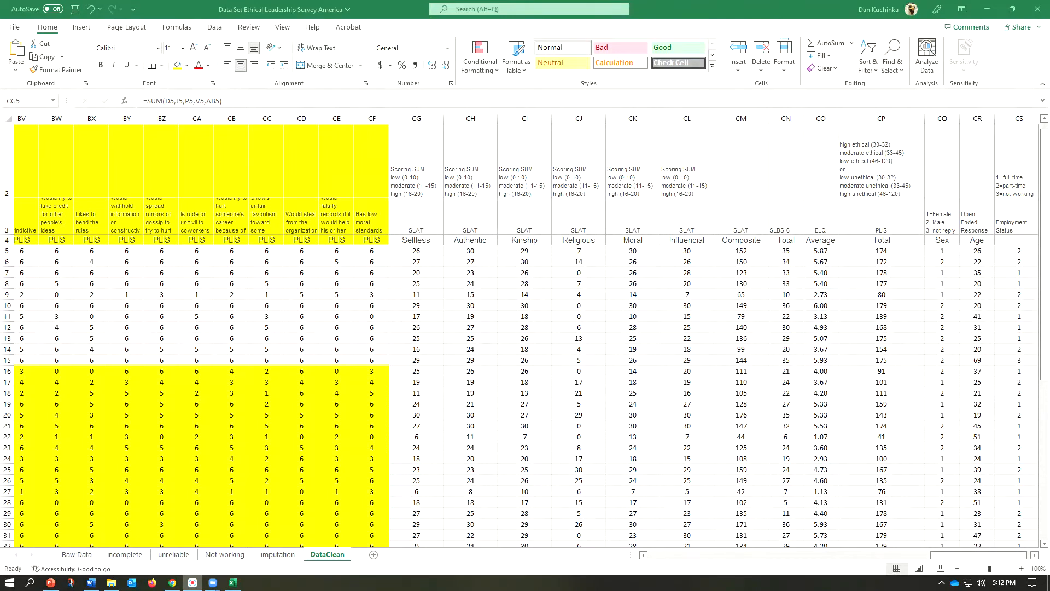
- Clear the Selfless scores in cells CG5 through CG15 of the DataClean sheet
{"action": "left_click", "coordinate": [417, 251]}
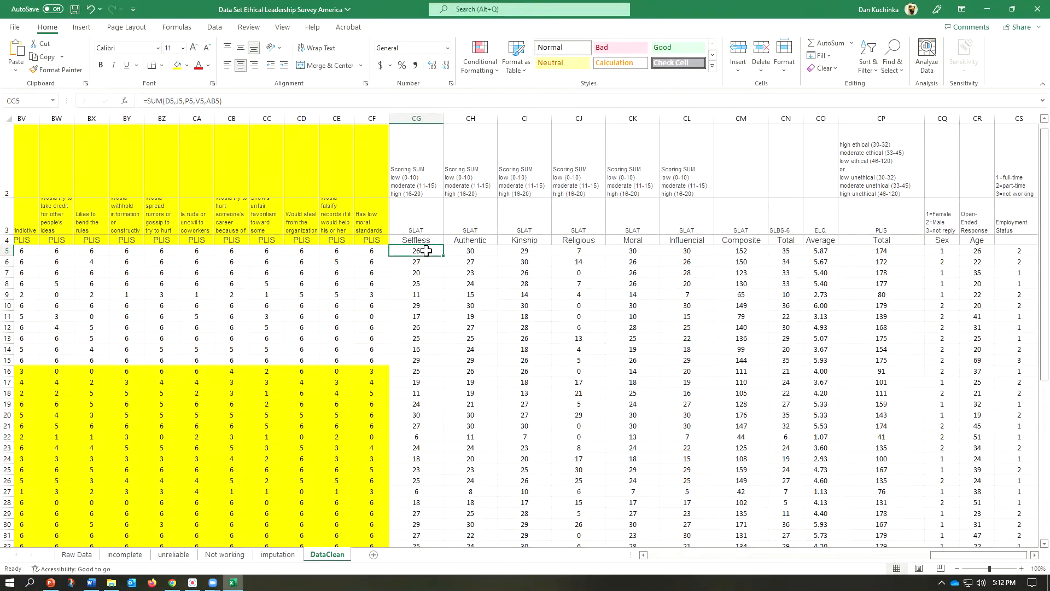
{"action": "left_click_drag", "start_coordinate": [426, 251], "coordinate": [426, 359]}
{"action": "key", "text": "Delete"}
- Sum the five Selfless items D5, J5, P5, V5 and AB5 in CG5, and fill the formula down to row 15
{"action": "left_click", "coordinate": [427, 251]}
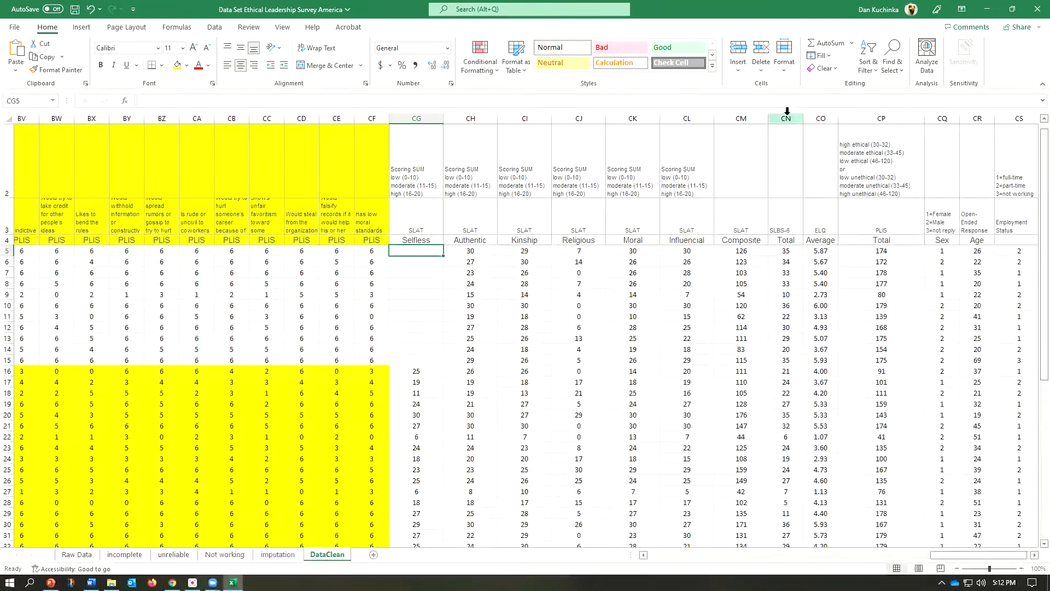
{"action": "left_click", "coordinate": [852, 44]}
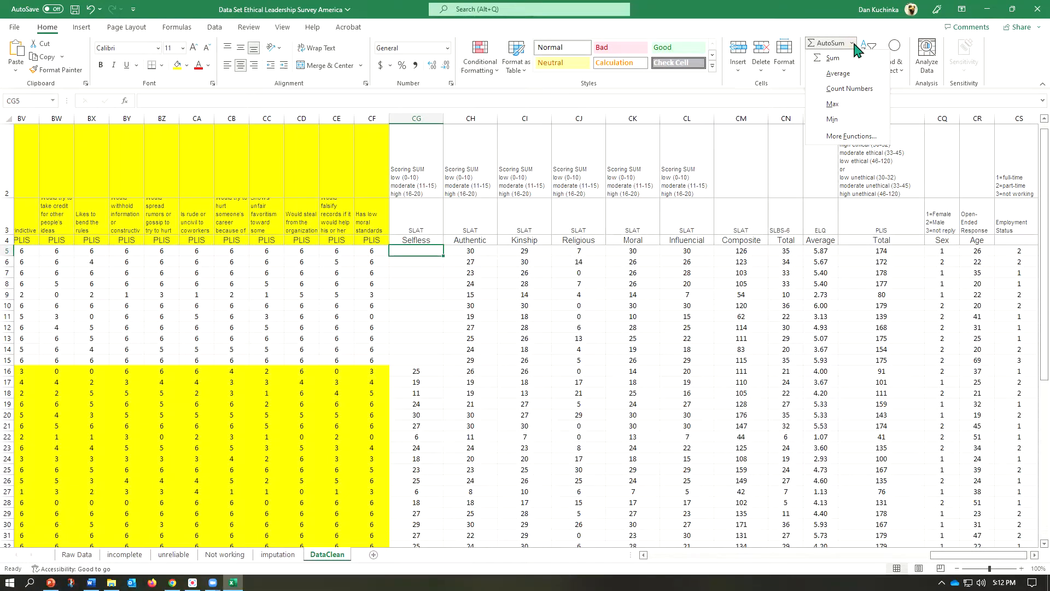
{"action": "left_click", "coordinate": [834, 58]}
{"action": "left_click_drag", "start_coordinate": [930, 555], "coordinate": [660, 569]}
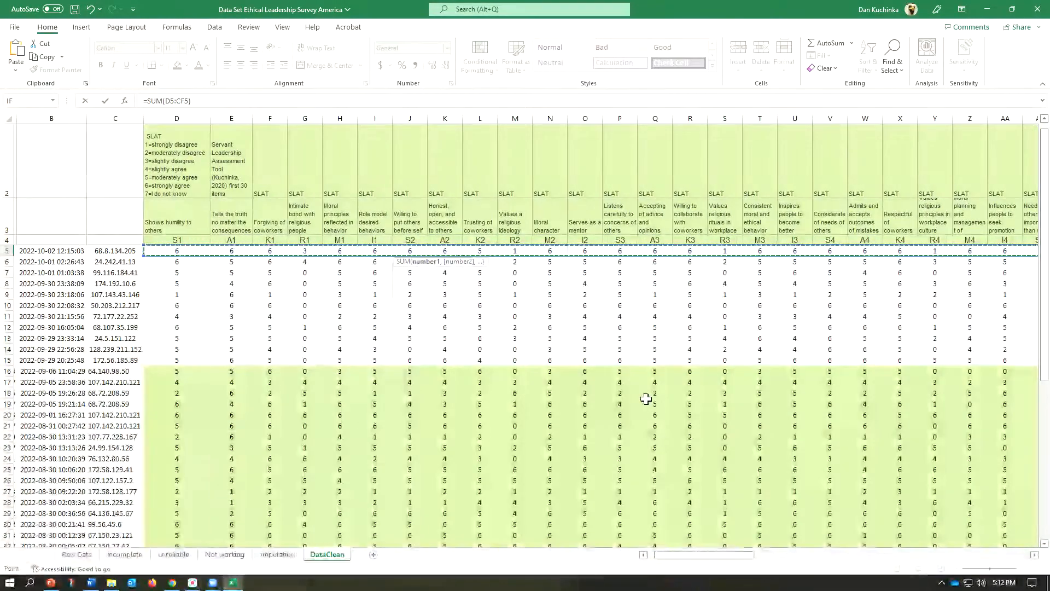
{"action": "left_click", "coordinate": [181, 252]}
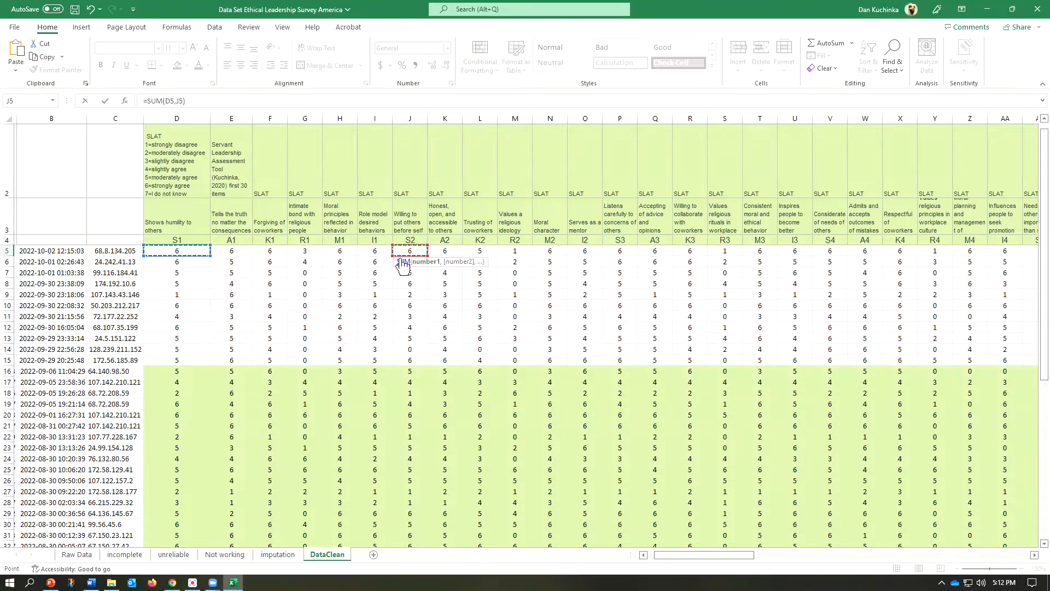
{"action": "left_click", "coordinate": [618, 252], "text": "ctrl"}
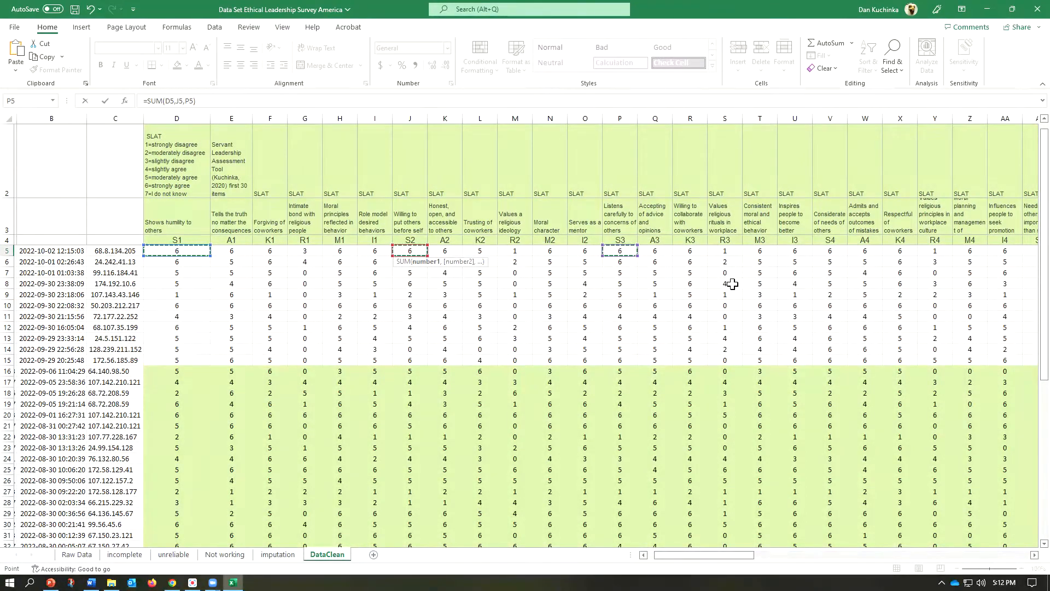
{"action": "left_click", "coordinate": [826, 252], "text": "ctrl"}
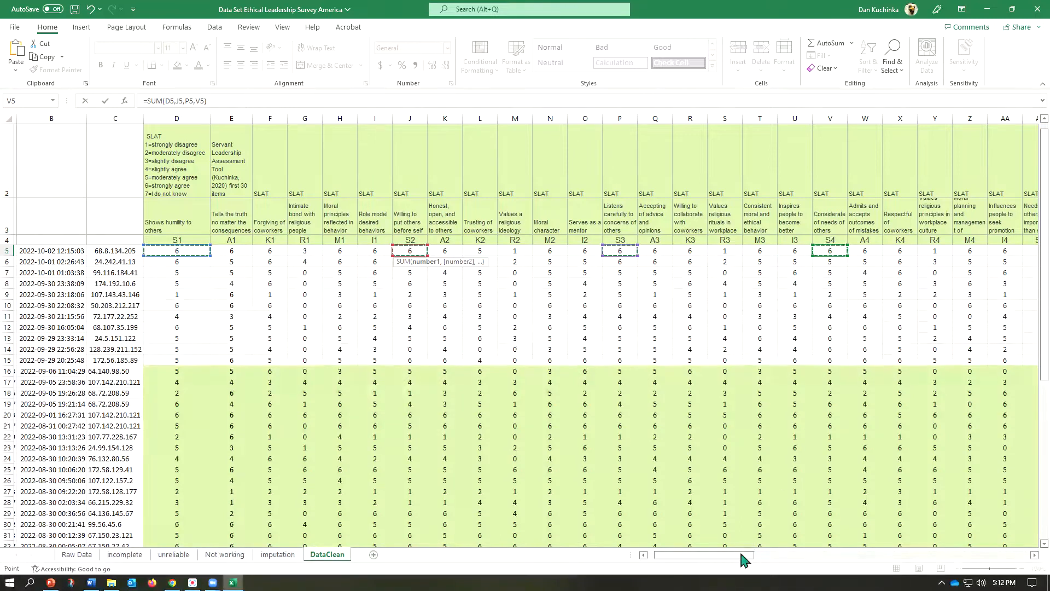
{"action": "left_click_drag", "start_coordinate": [746, 556], "coordinate": [772, 558]}
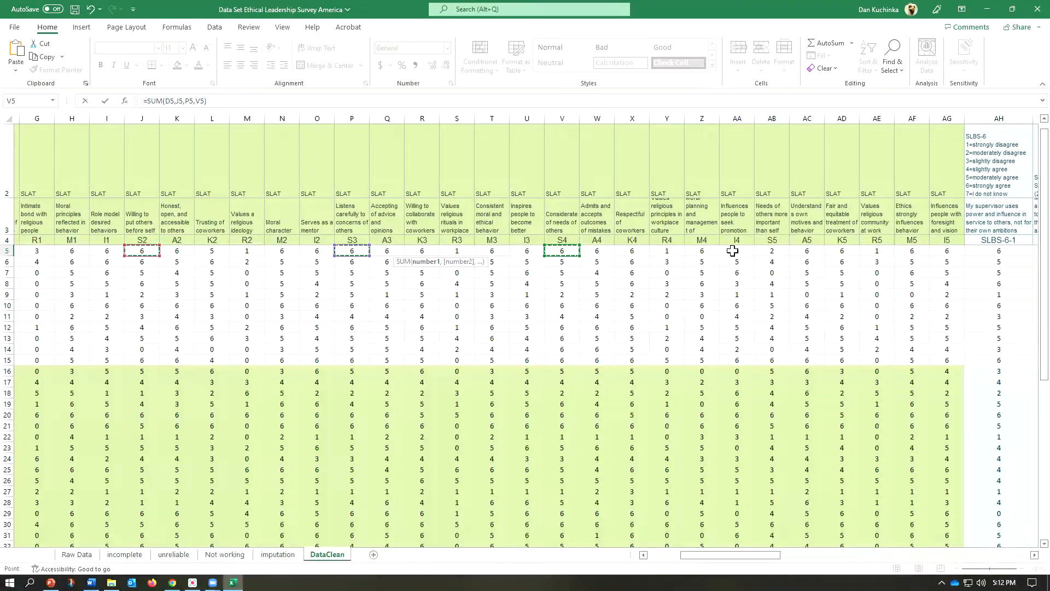
{"action": "left_click", "coordinate": [772, 252], "text": "ctrl"}
{"action": "left_click_drag", "start_coordinate": [726, 557], "coordinate": [967, 556]}
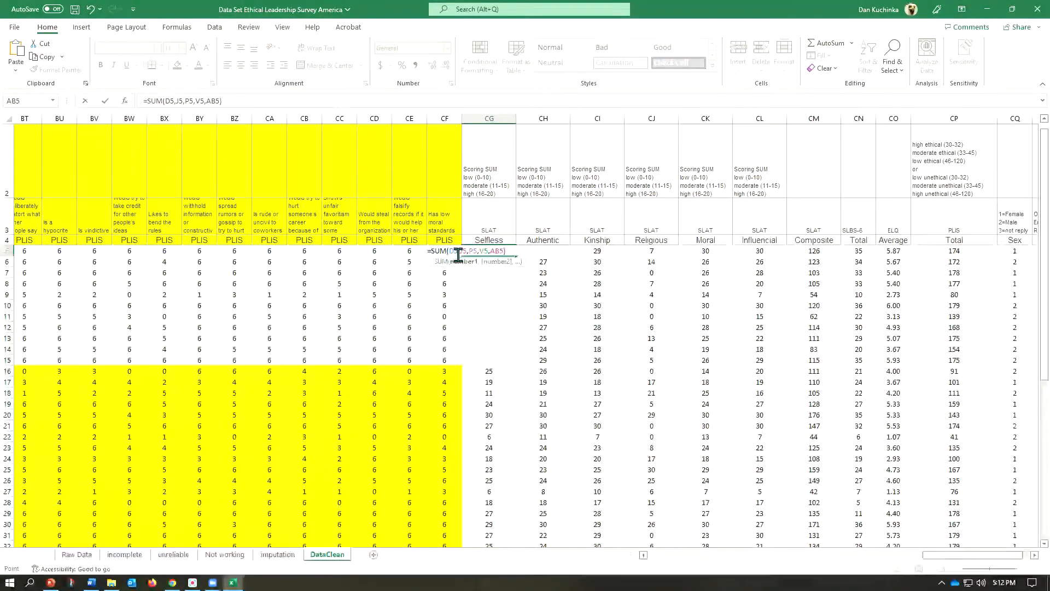
{"action": "key", "text": "Return"}
{"action": "left_click", "coordinate": [495, 251]}
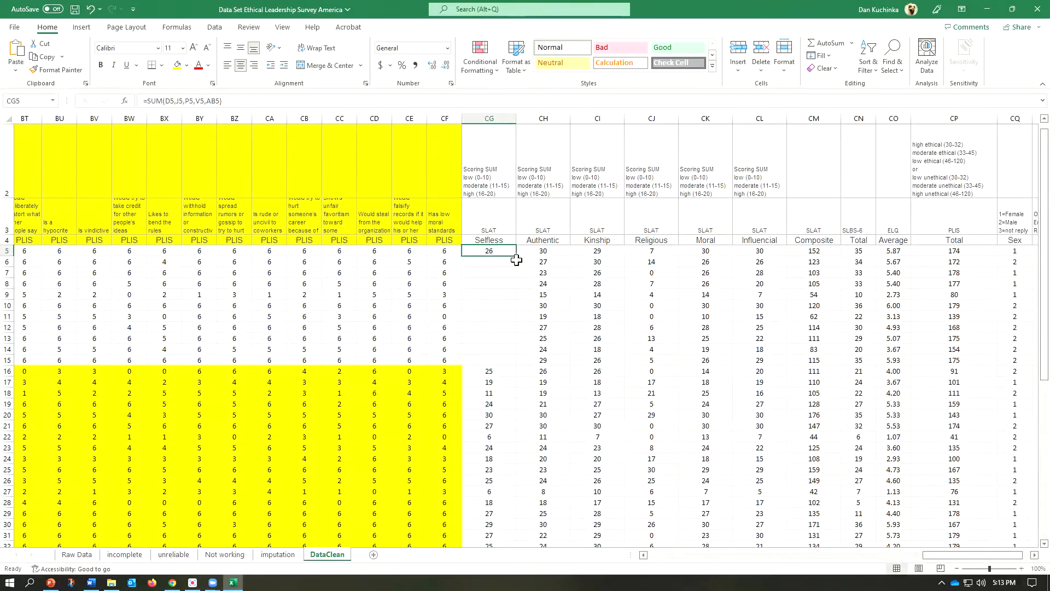
{"action": "left_click_drag", "start_coordinate": [516, 260], "coordinate": [520, 363]}
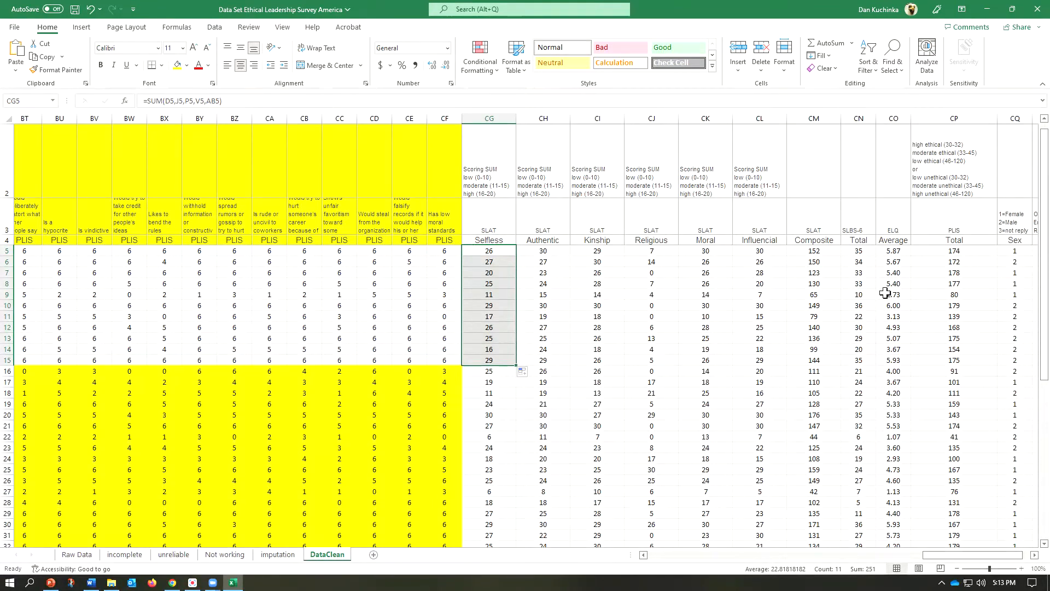
- Check which subscale scores feed the SLAT Composite, and clear the Composite values in CM5 through CM16
{"action": "left_click", "coordinate": [812, 251]}
{"action": "left_click_drag", "start_coordinate": [756, 251], "coordinate": [507, 251]}
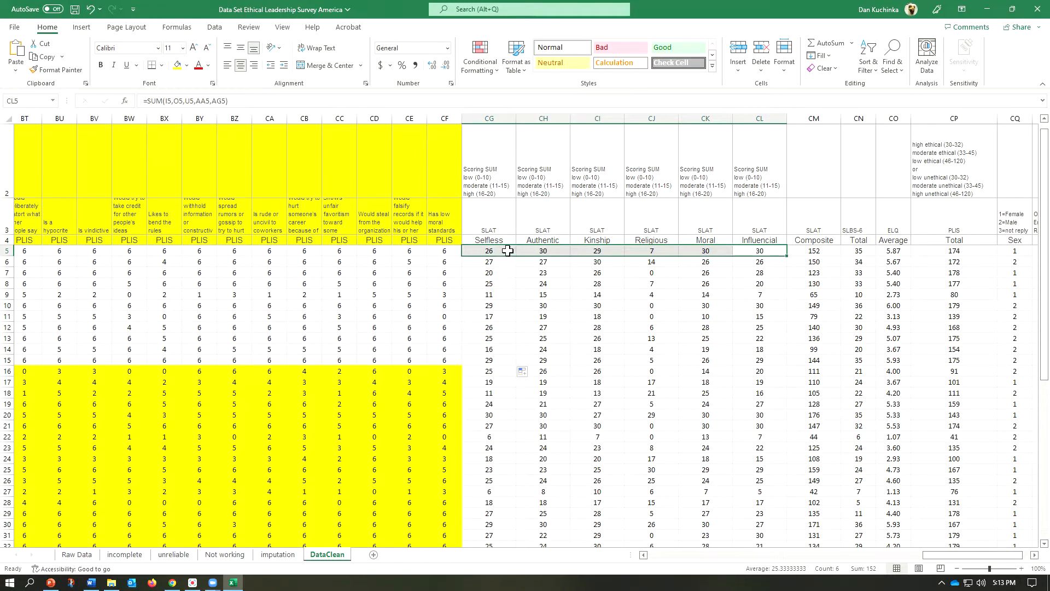
{"action": "left_click", "coordinate": [815, 252]}
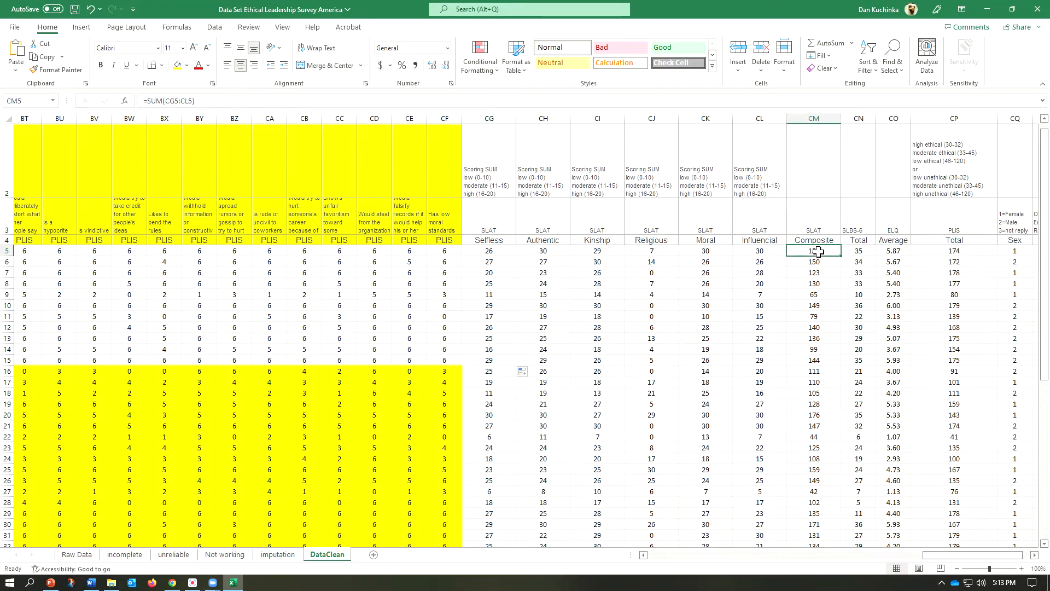
{"action": "left_click_drag", "start_coordinate": [818, 249], "coordinate": [816, 370]}
{"action": "key", "text": "Delete"}
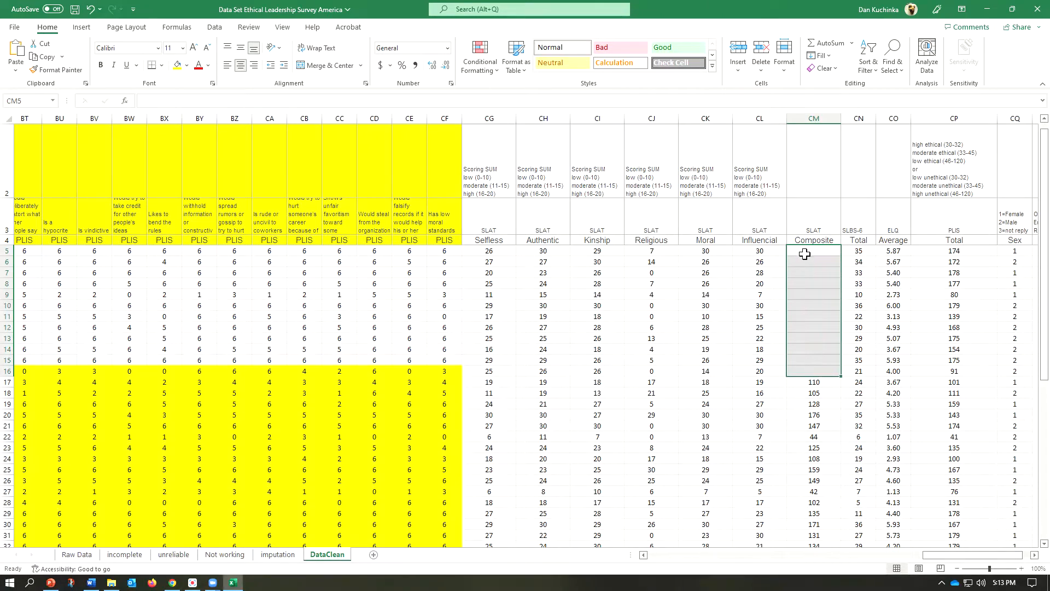
- Sum the six SLAT subscale scores CG5:CL5 in Composite cell CM5, and fill the formula down to row 16
{"action": "left_click", "coordinate": [805, 252]}
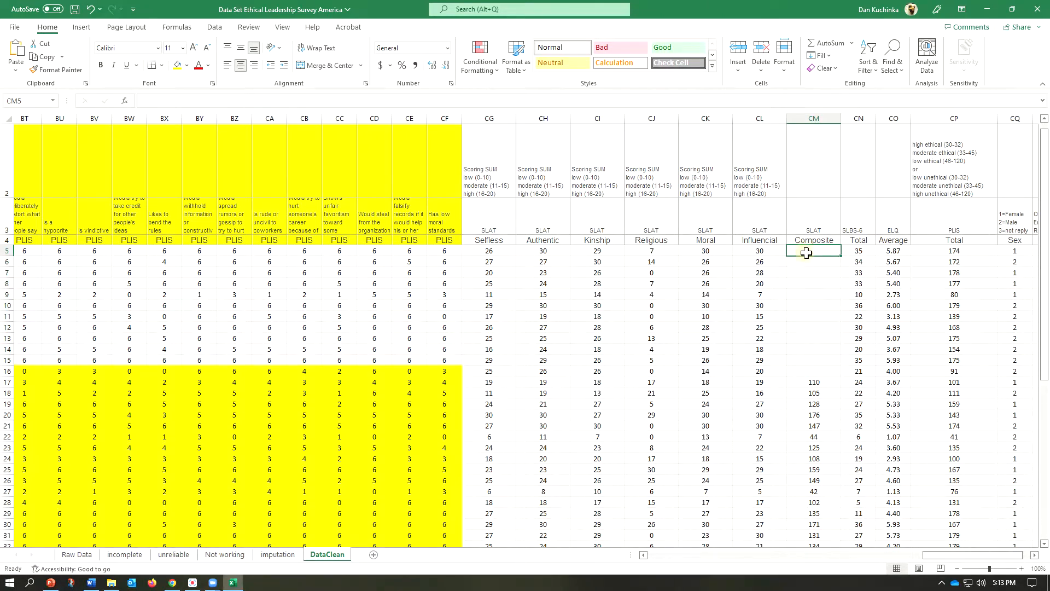
{"action": "left_click", "coordinate": [851, 43]}
{"action": "left_click", "coordinate": [845, 62]}
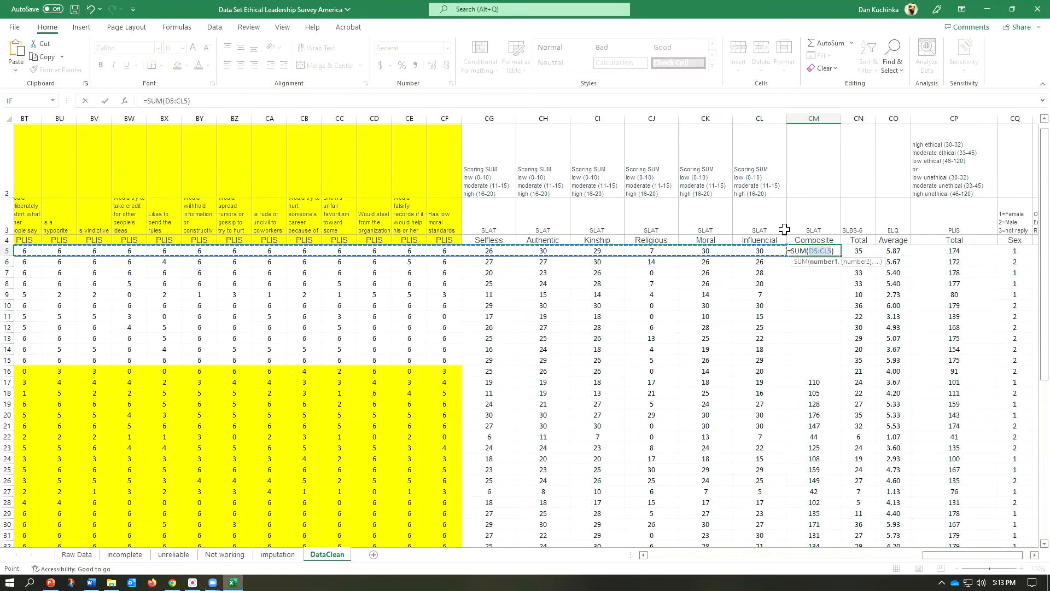
{"action": "left_click", "coordinate": [761, 251]}
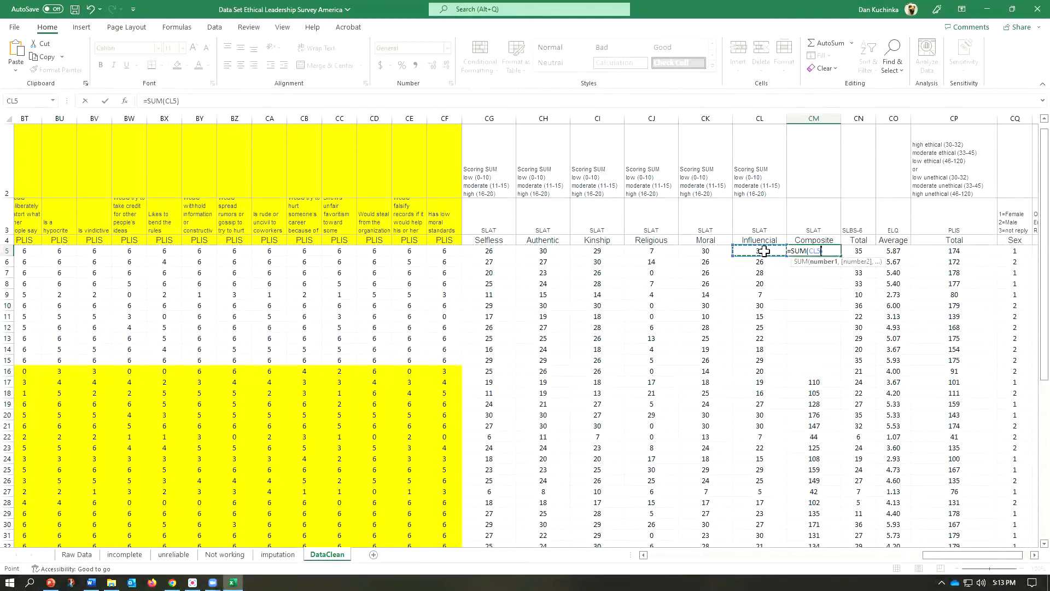
{"action": "left_click_drag", "start_coordinate": [764, 251], "coordinate": [506, 255]}
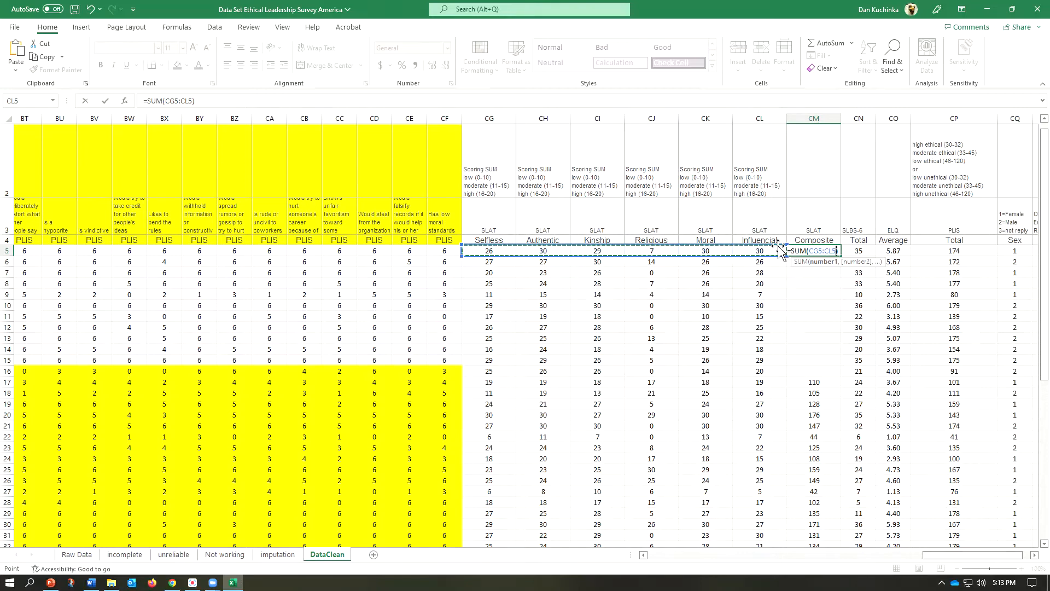
{"action": "key", "text": "ctrl+Return"}
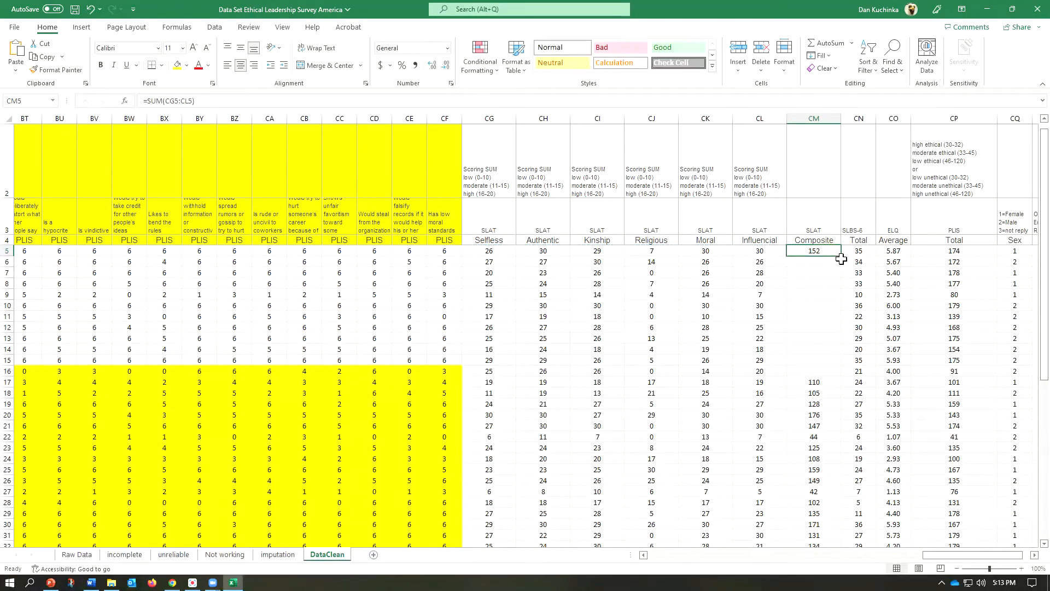
{"action": "left_click_drag", "start_coordinate": [843, 256], "coordinate": [848, 383]}
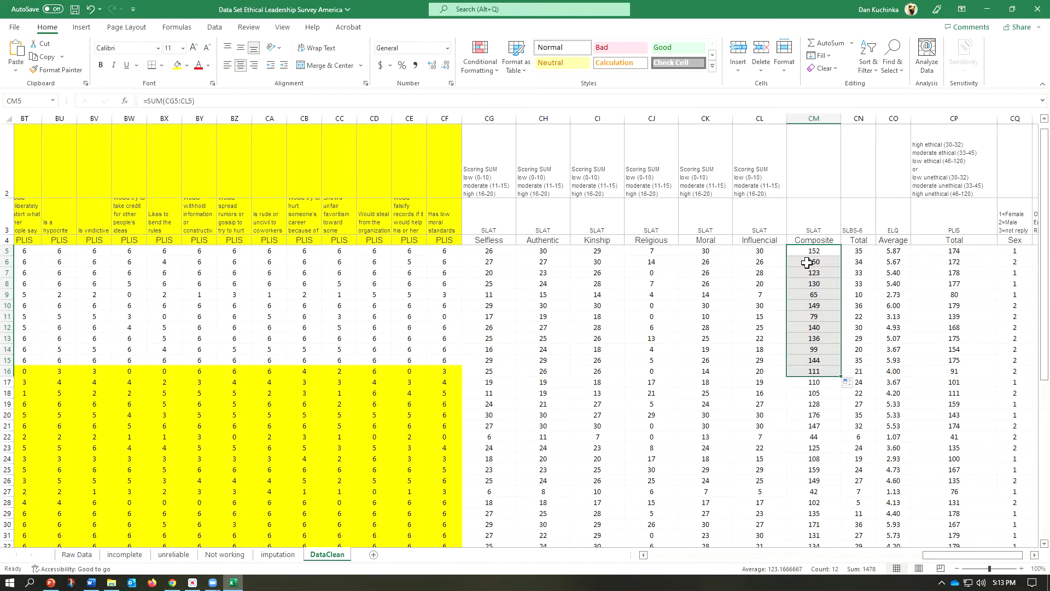
- Clear the ELQ Average values in CO5 through CO14, and enter the average of ELQ items AN5:BB5 in CO5
{"action": "left_click_drag", "start_coordinate": [893, 250], "coordinate": [895, 349]}
{"action": "key", "text": "Delete"}
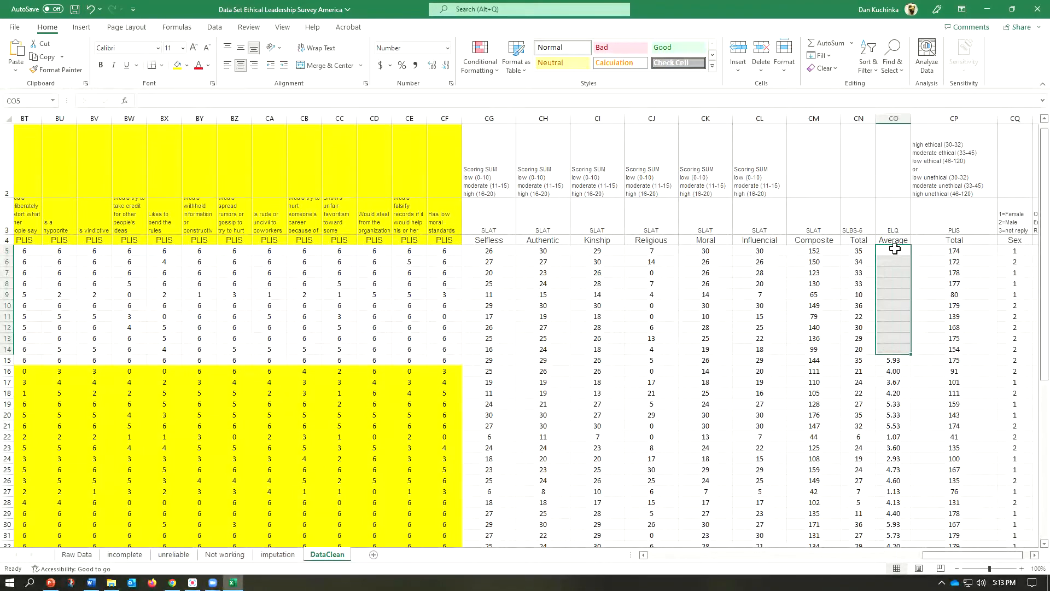
{"action": "left_click", "coordinate": [896, 251]}
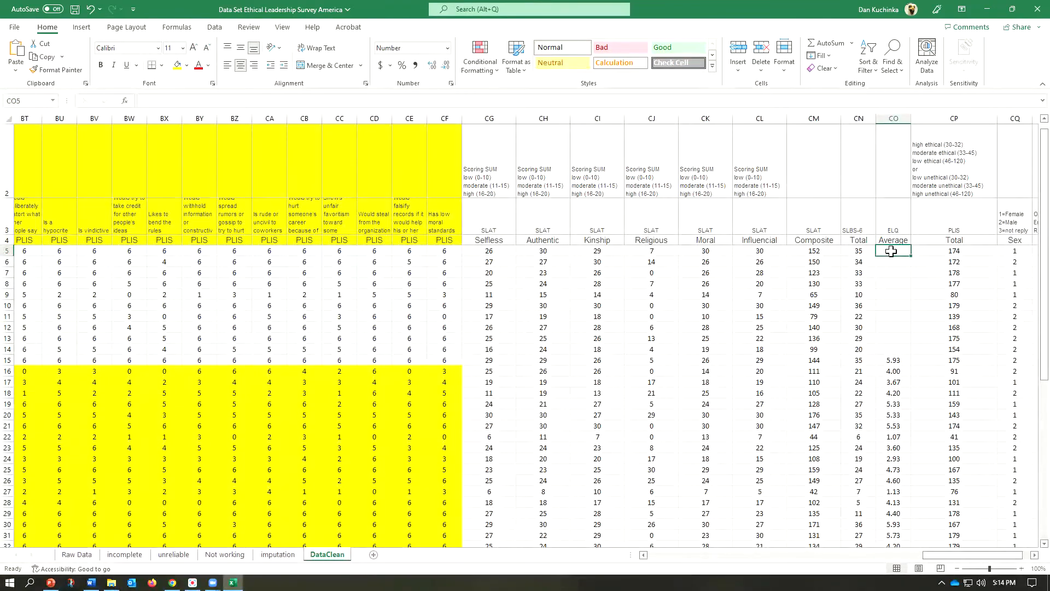
{"action": "left_click", "coordinate": [852, 43]}
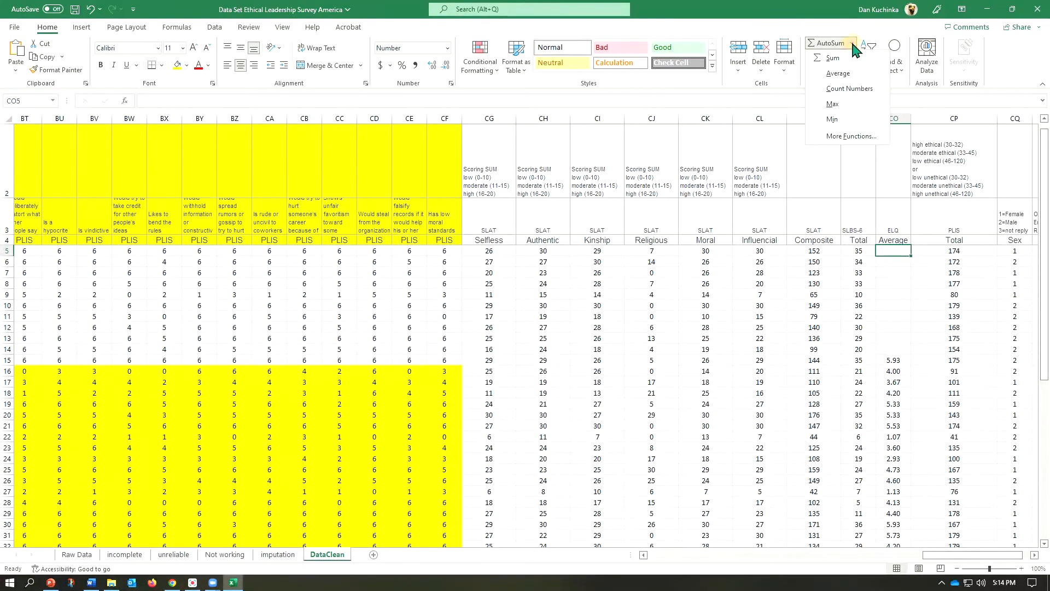
{"action": "left_click", "coordinate": [838, 74]}
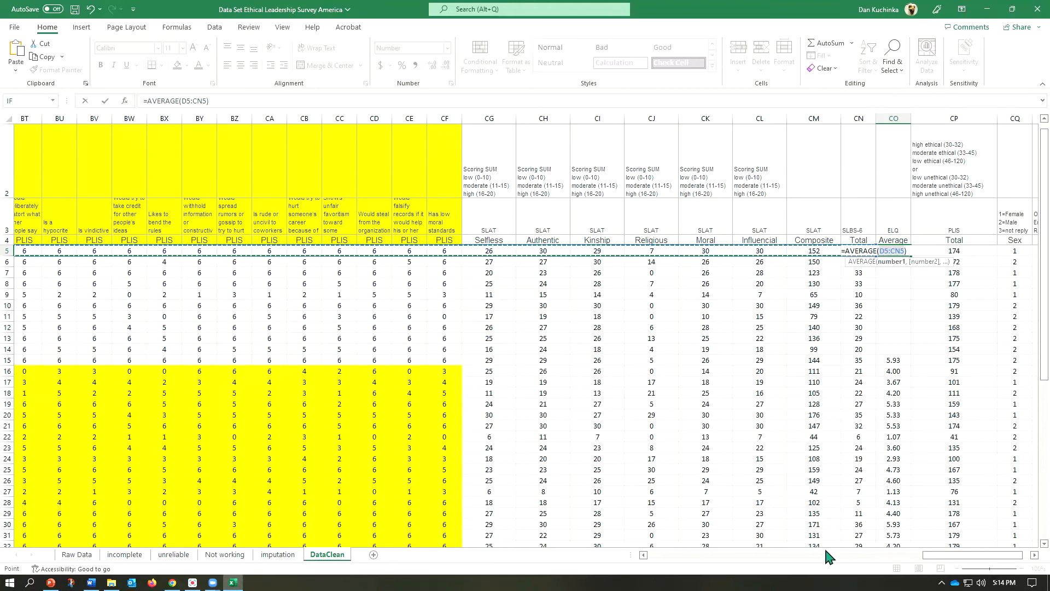
{"action": "left_click_drag", "start_coordinate": [926, 558], "coordinate": [794, 572]}
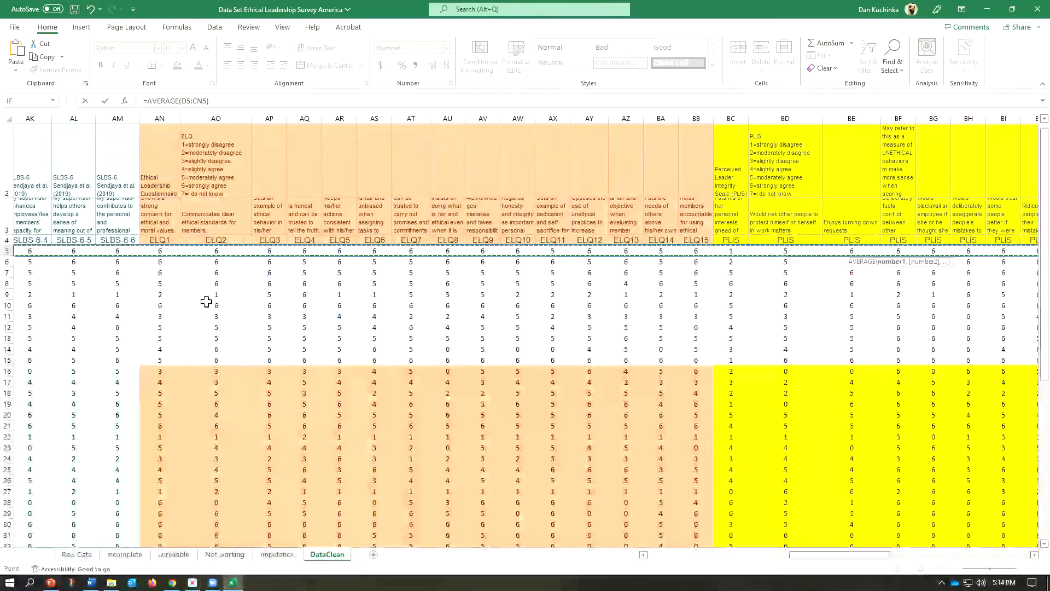
{"action": "left_click", "coordinate": [159, 250]}
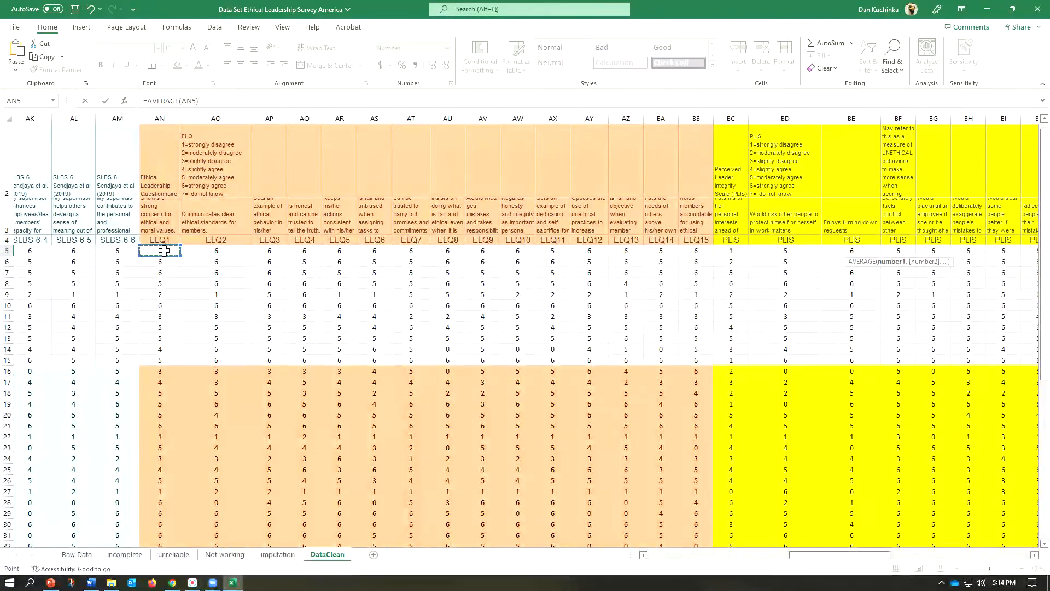
{"action": "left_click_drag", "start_coordinate": [179, 253], "coordinate": [675, 249]}
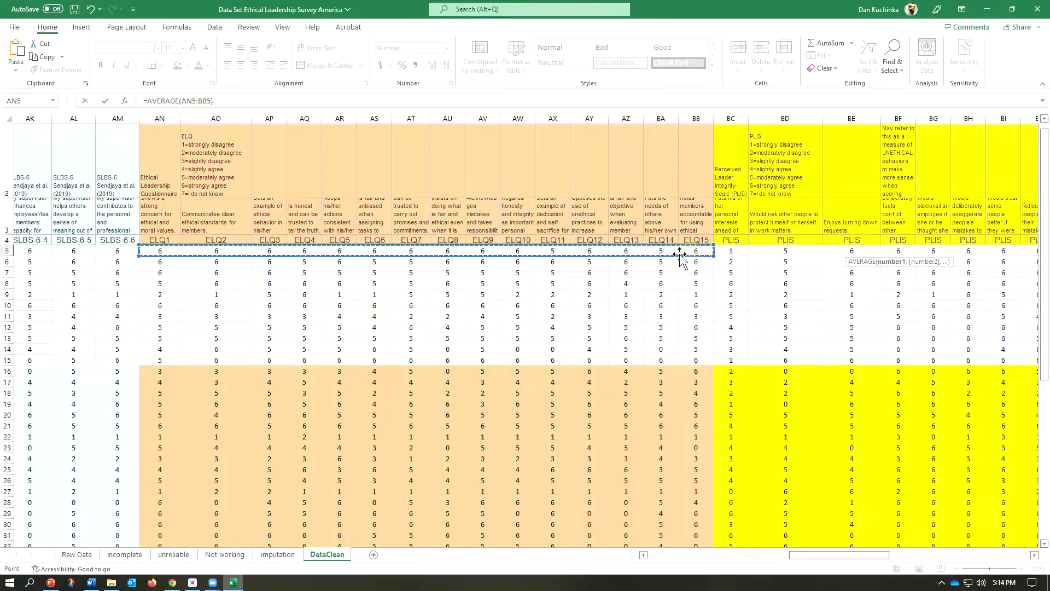
{"action": "key", "text": "Return"}
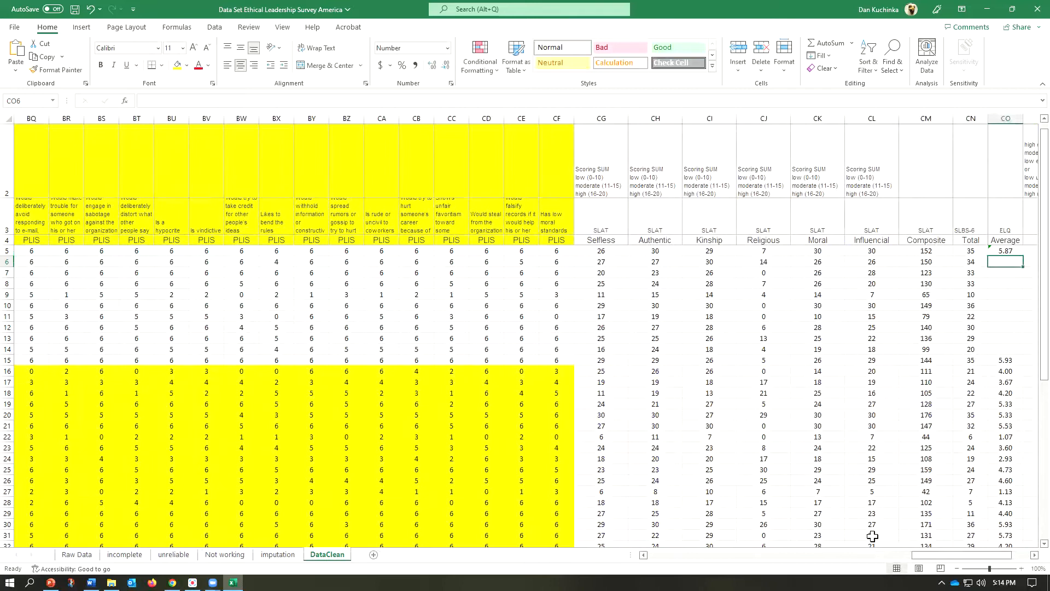
- Fill the ELQ Average formula from CO5 down to row 14
{"action": "left_click_drag", "start_coordinate": [923, 555], "coordinate": [944, 555]}
{"action": "left_click", "coordinate": [815, 250]}
{"action": "left_click_drag", "start_coordinate": [832, 255], "coordinate": [826, 350]}
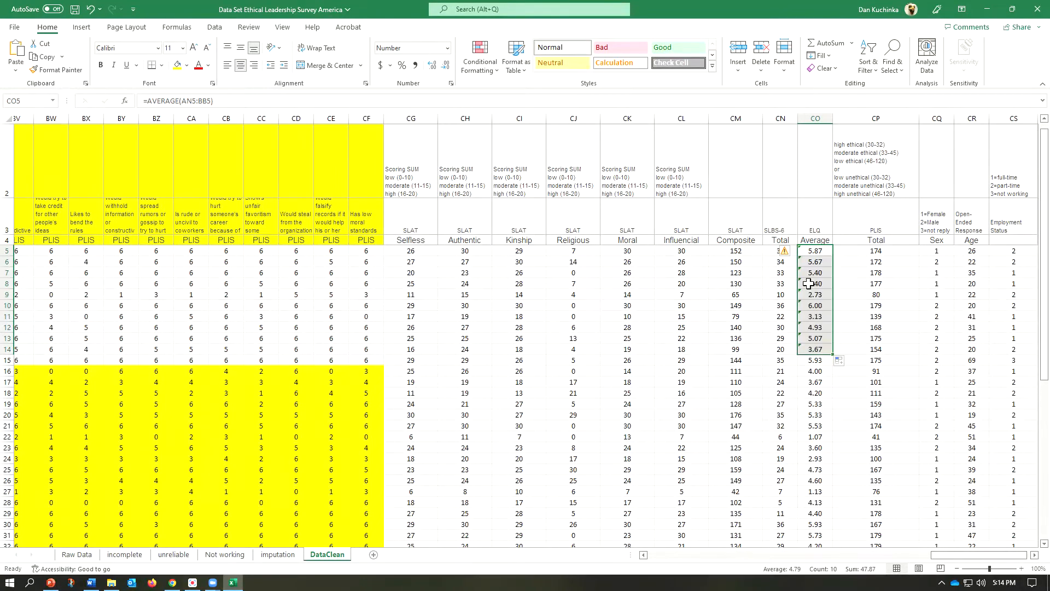